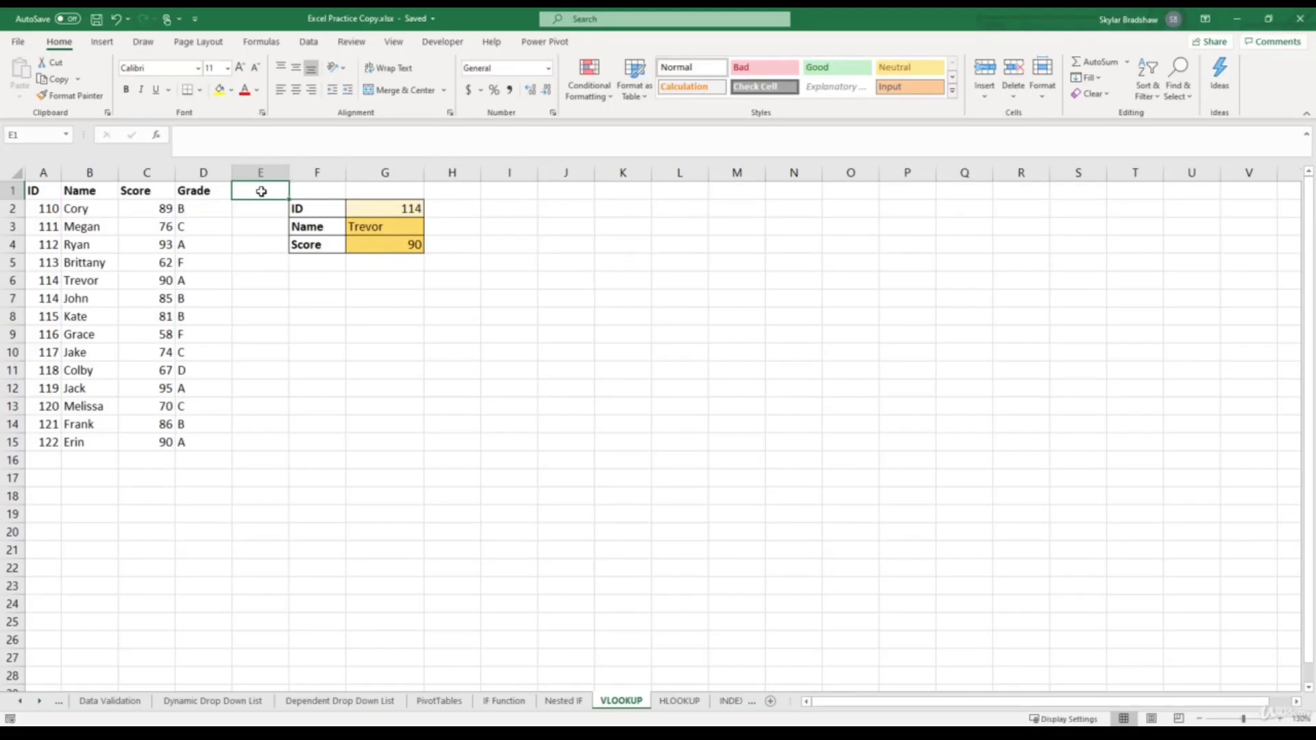
Review the Name and Score lookup formulas, then enter the missing ID 125 in G2.
click(382, 229)
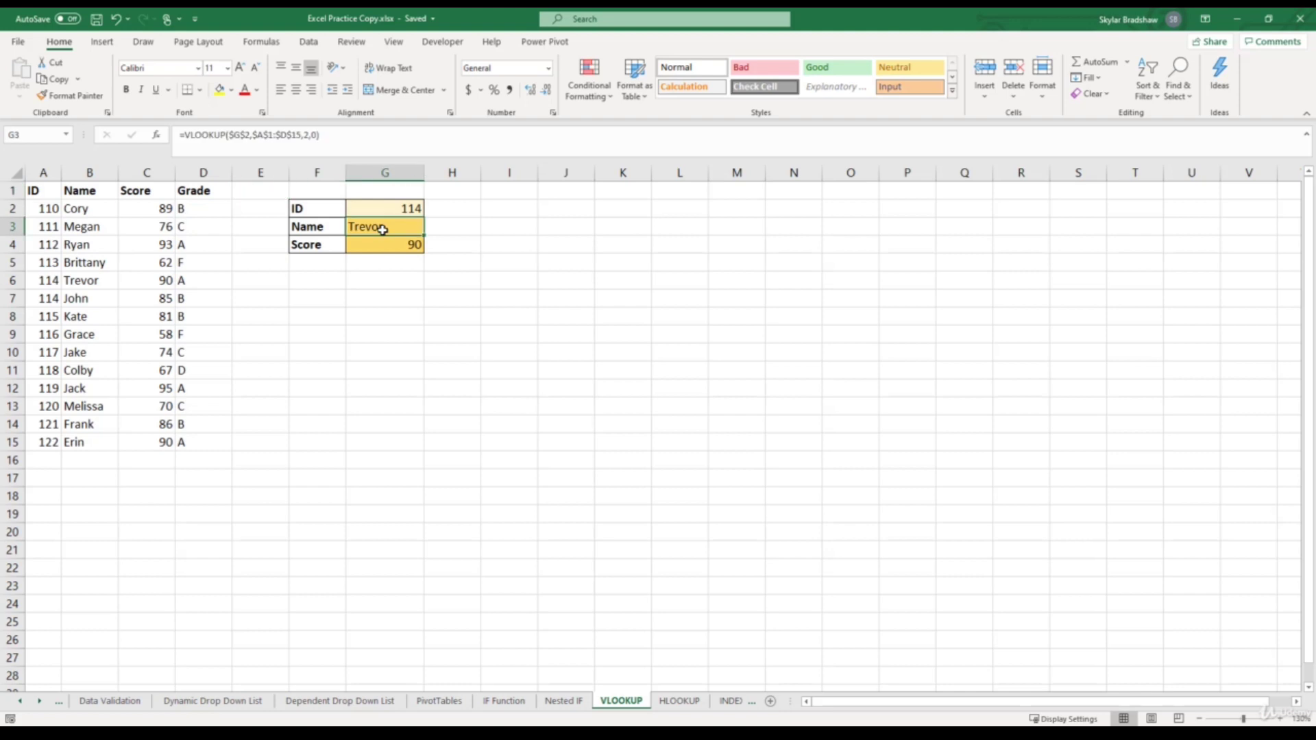
click(388, 248)
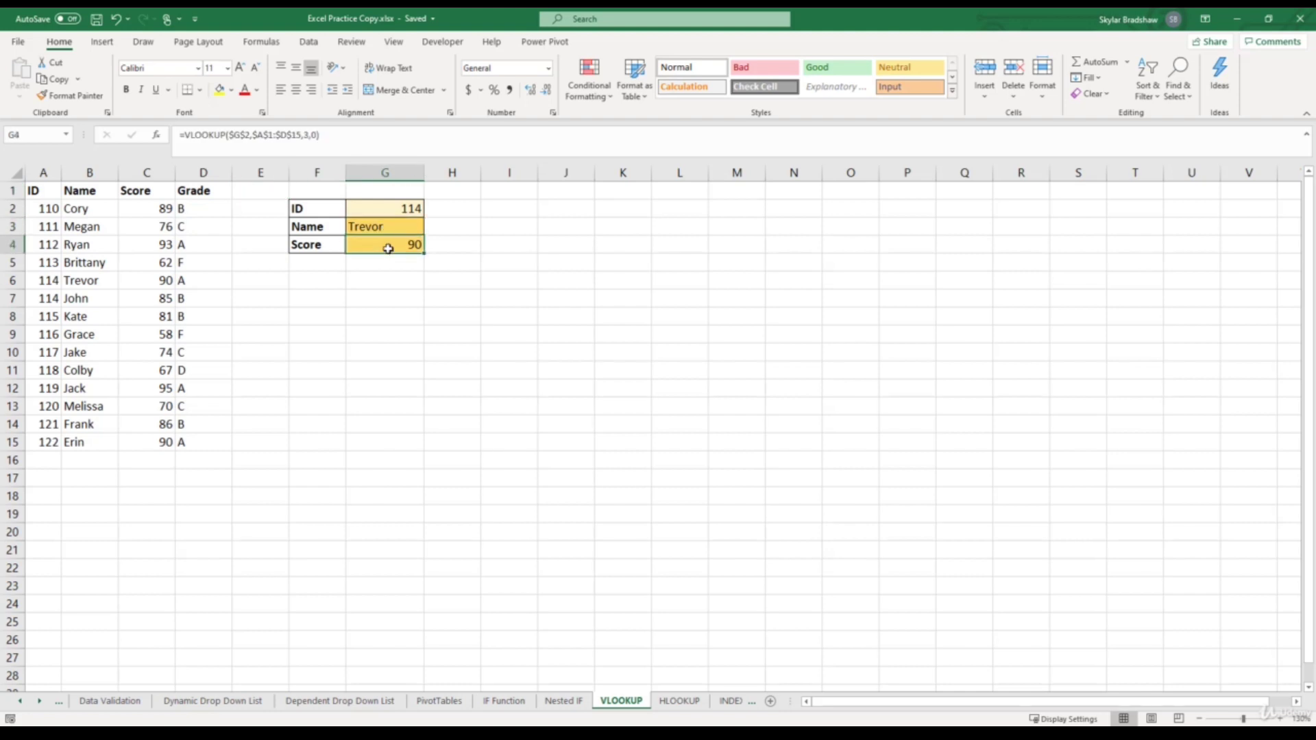
click(380, 210)
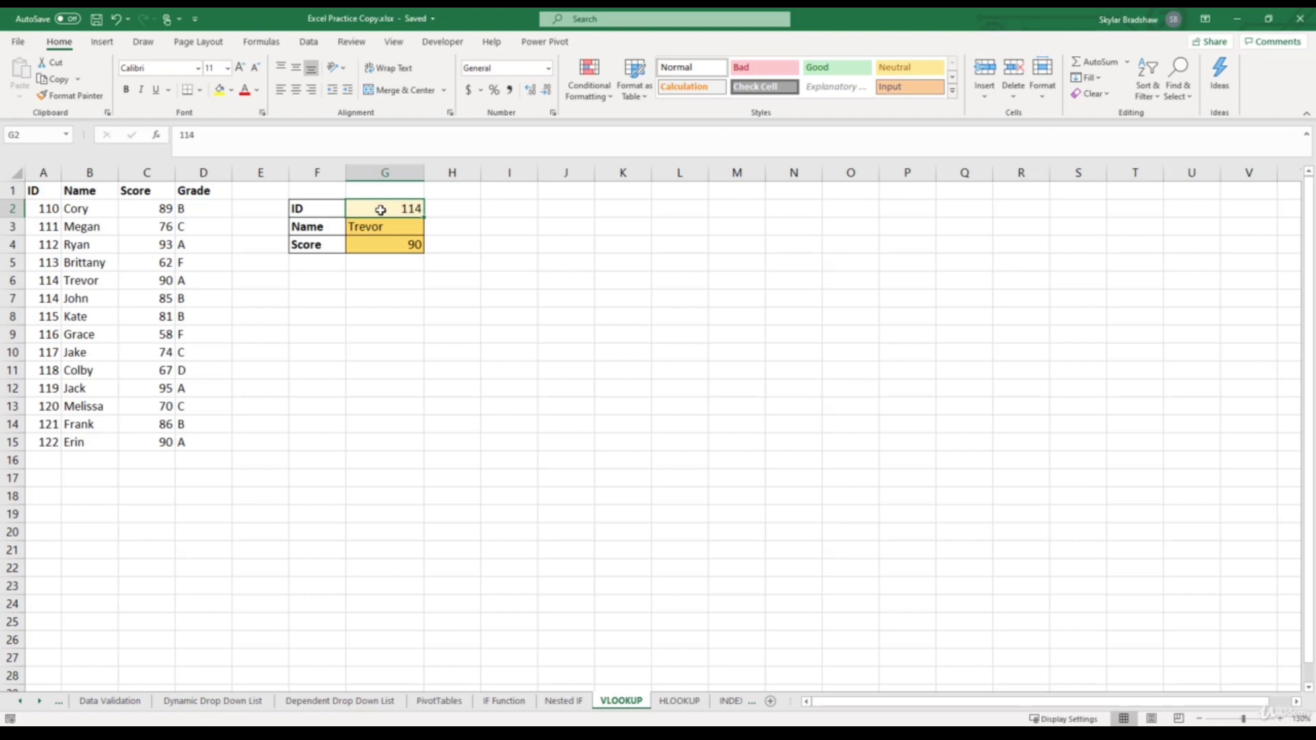
text(12)
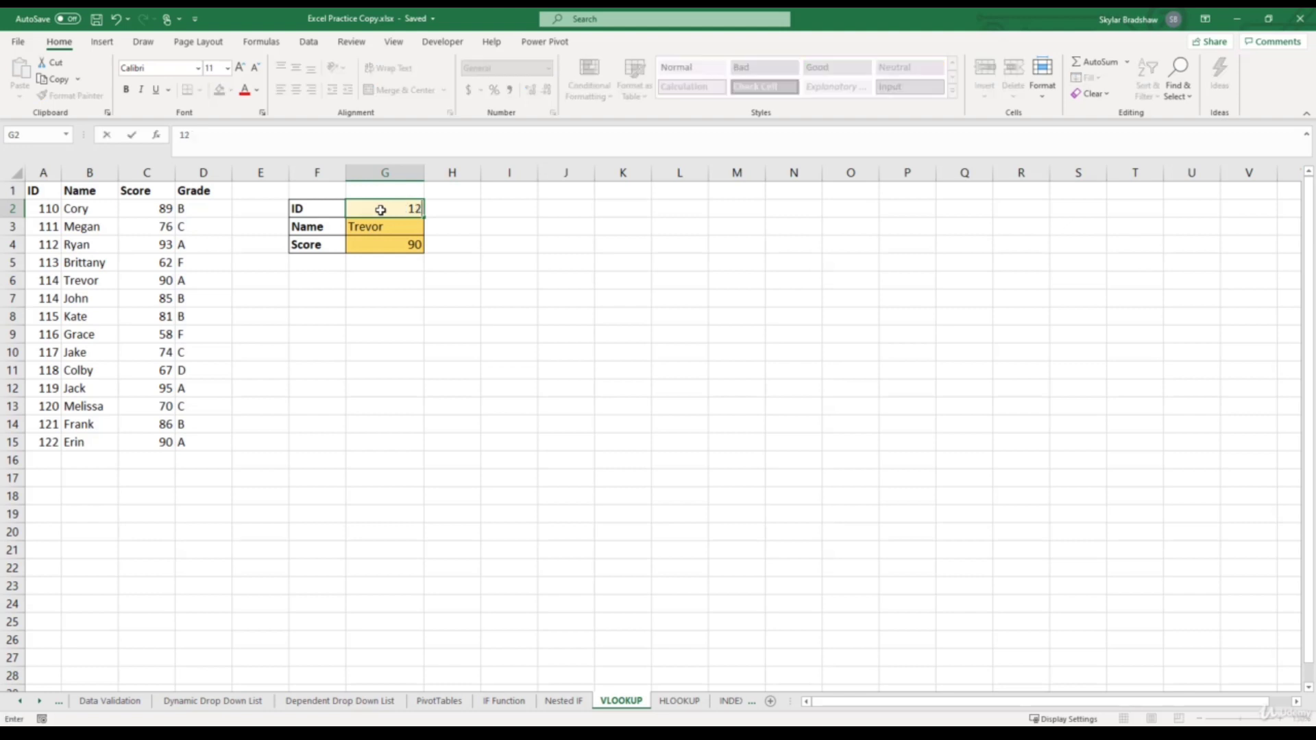
text(5)
key(Return)
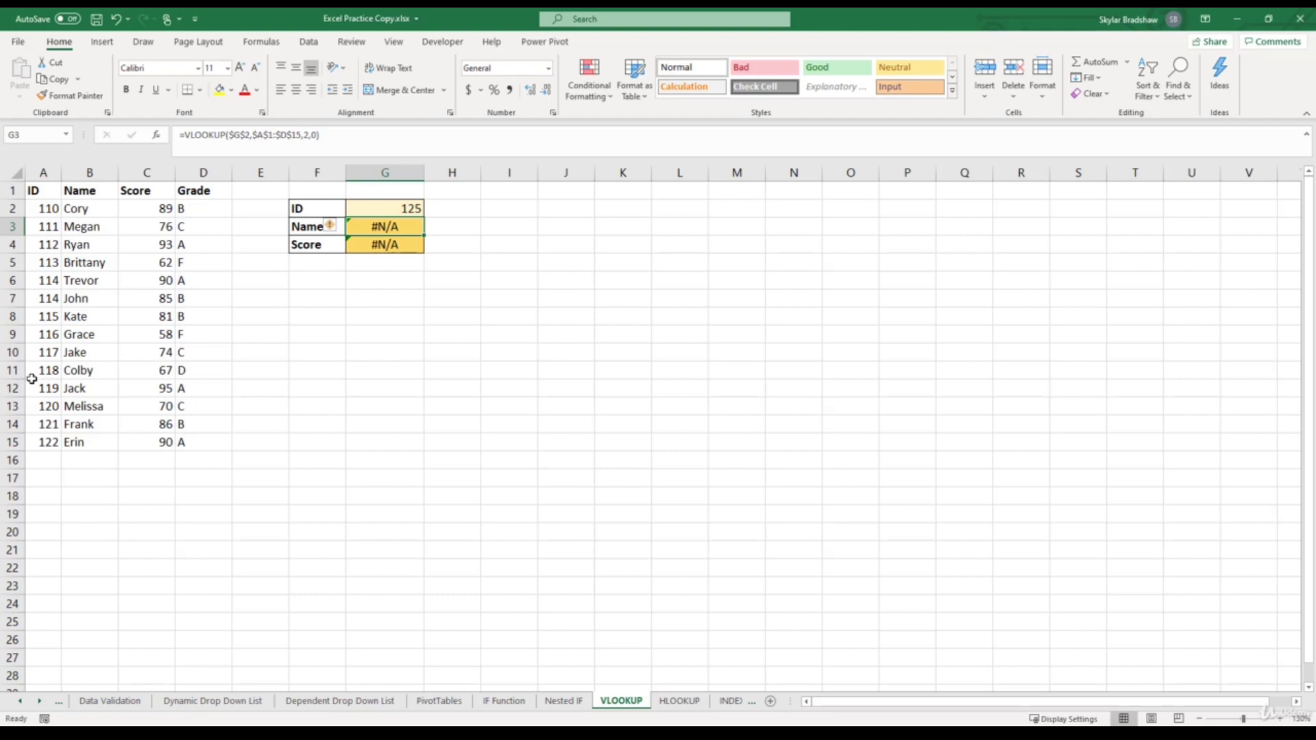
Wrap the Name VLOOKUP formula in an IFERROR function.
click(185, 135)
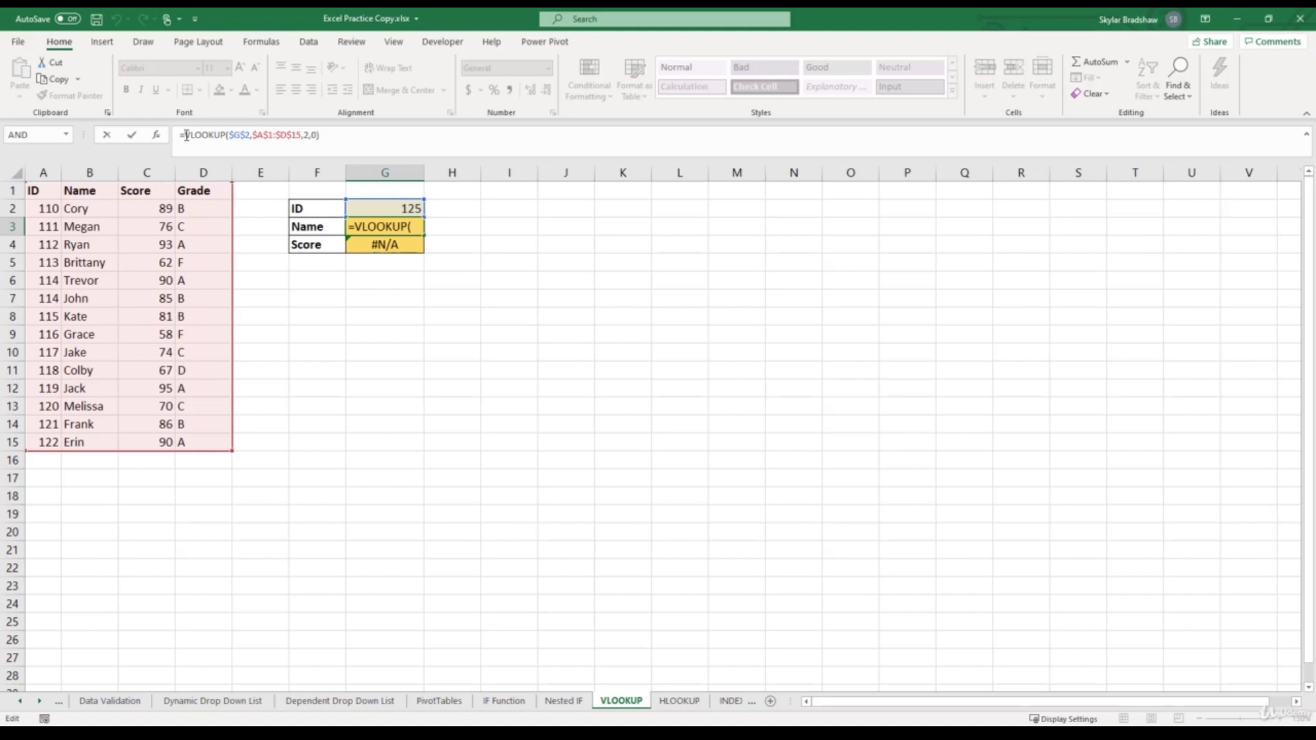
text(ifer)
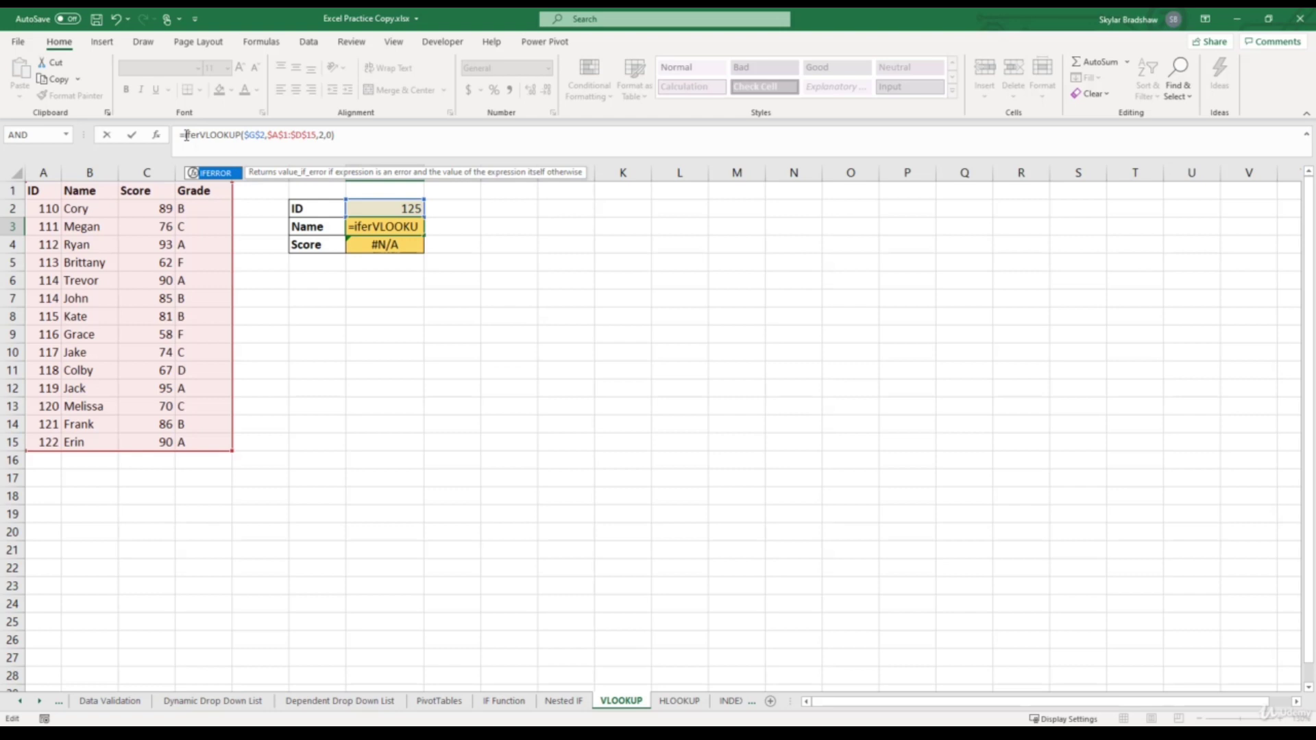
key(Tab)
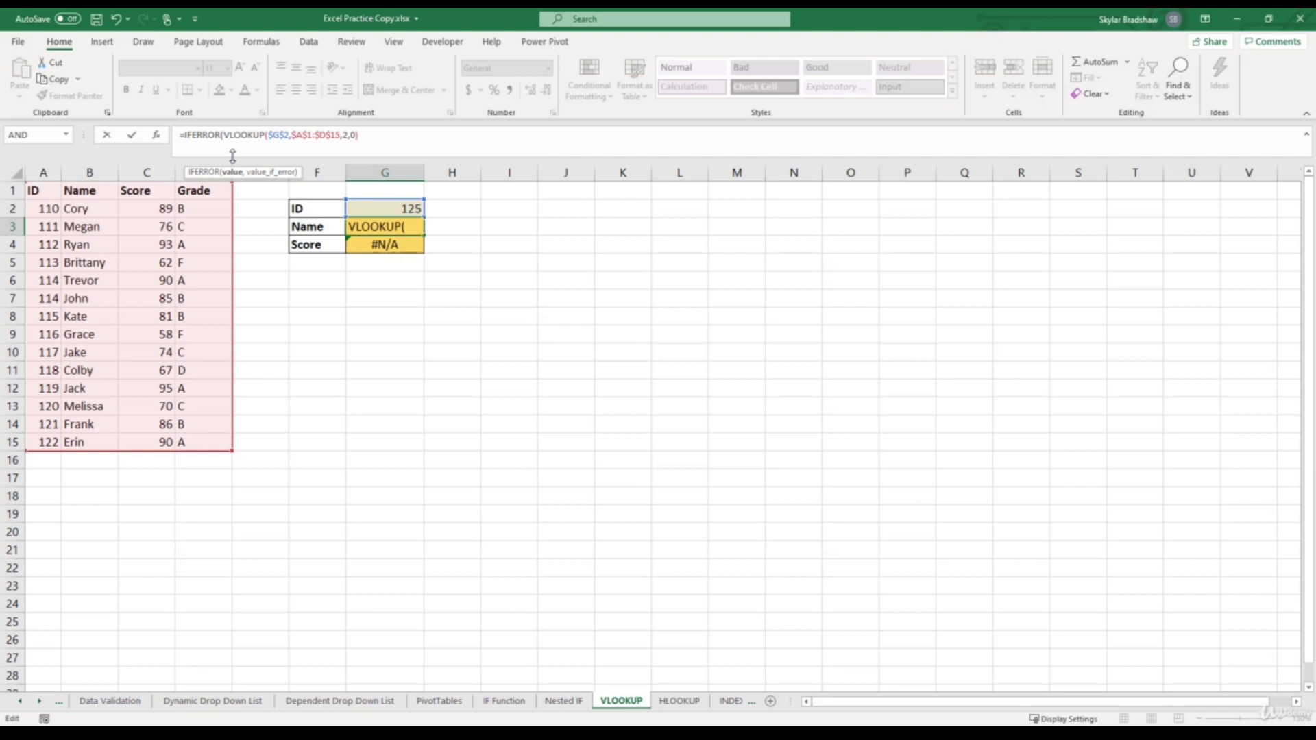
click(357, 135)
text())
Add "ID Not Found" as the IFERROR fallback value in the Name formula.
click(360, 135)
text(,)
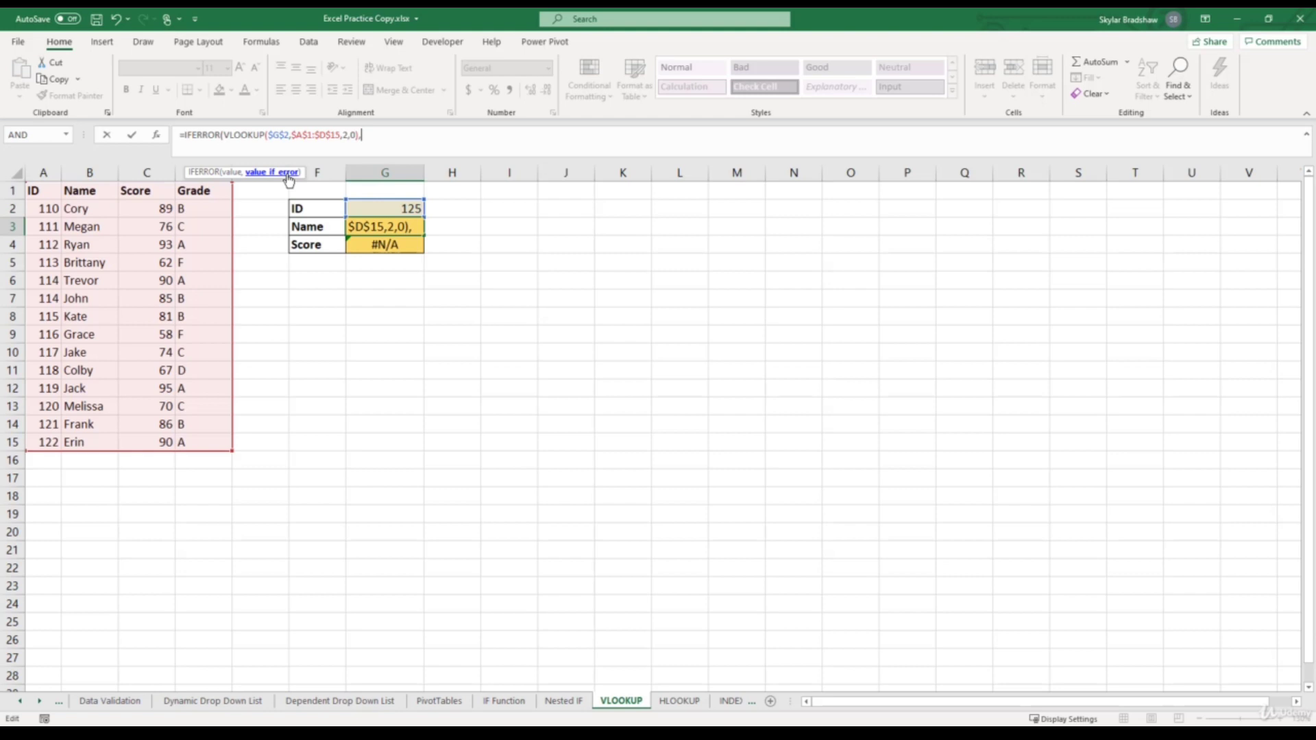
text("I)
text(D No)
text(t Found)
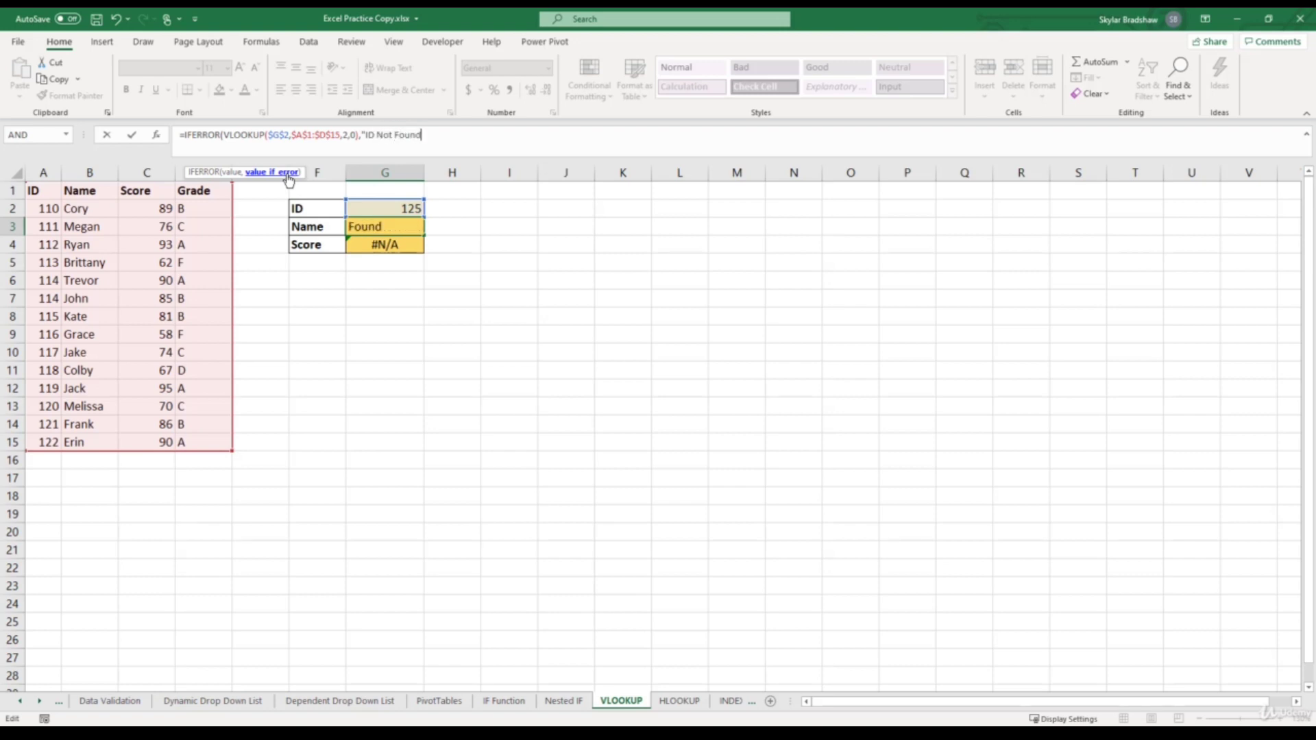
text(")
text())
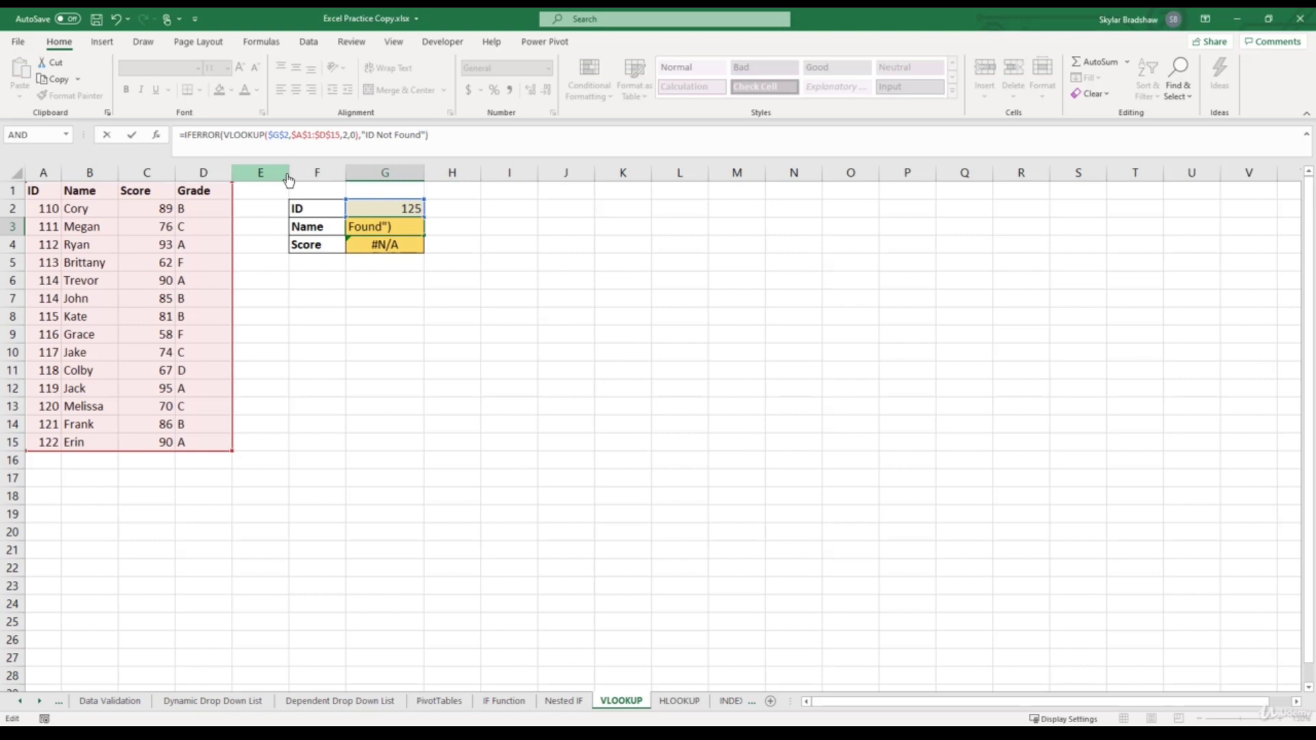
Commit the IFERROR Name formula so G3 displays ID Not Found.
key(Return)
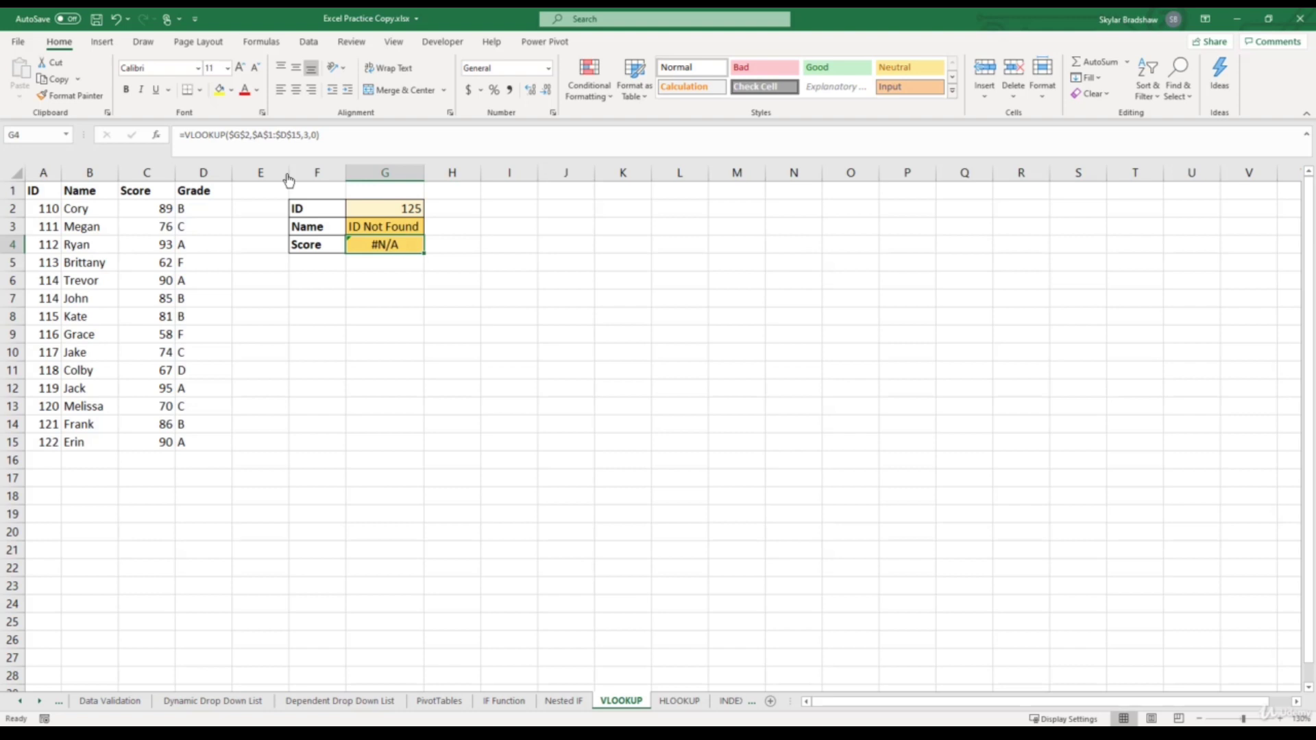
Copy the IFERROR Name formula into G4 and change its column index to 3.
click(377, 222)
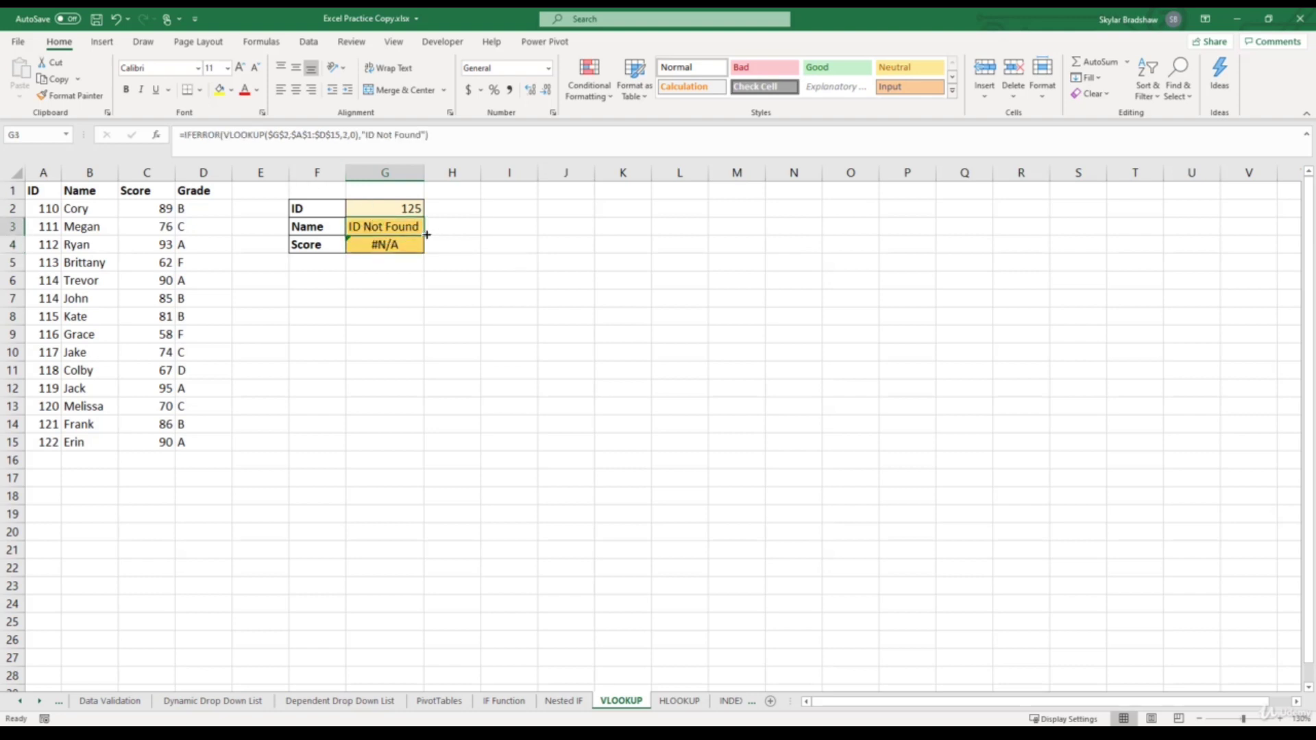
drag(427, 235, 426, 249)
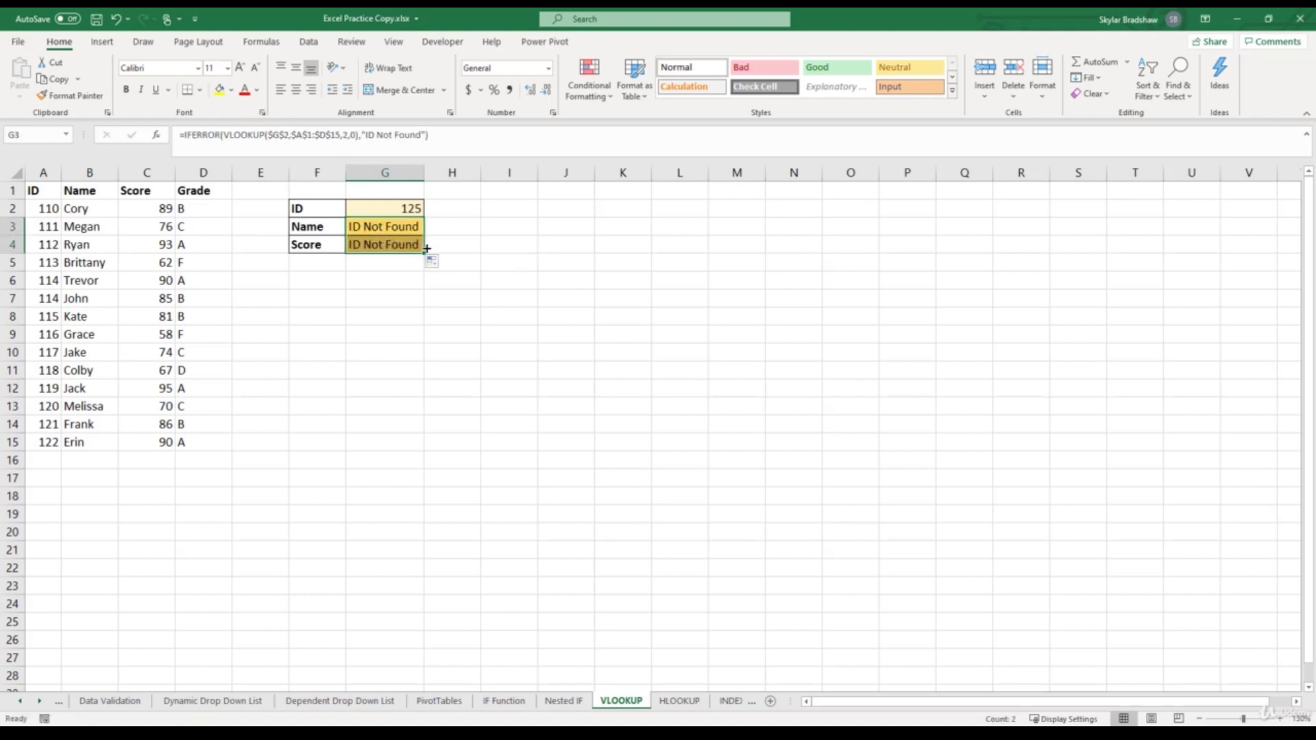
click(402, 245)
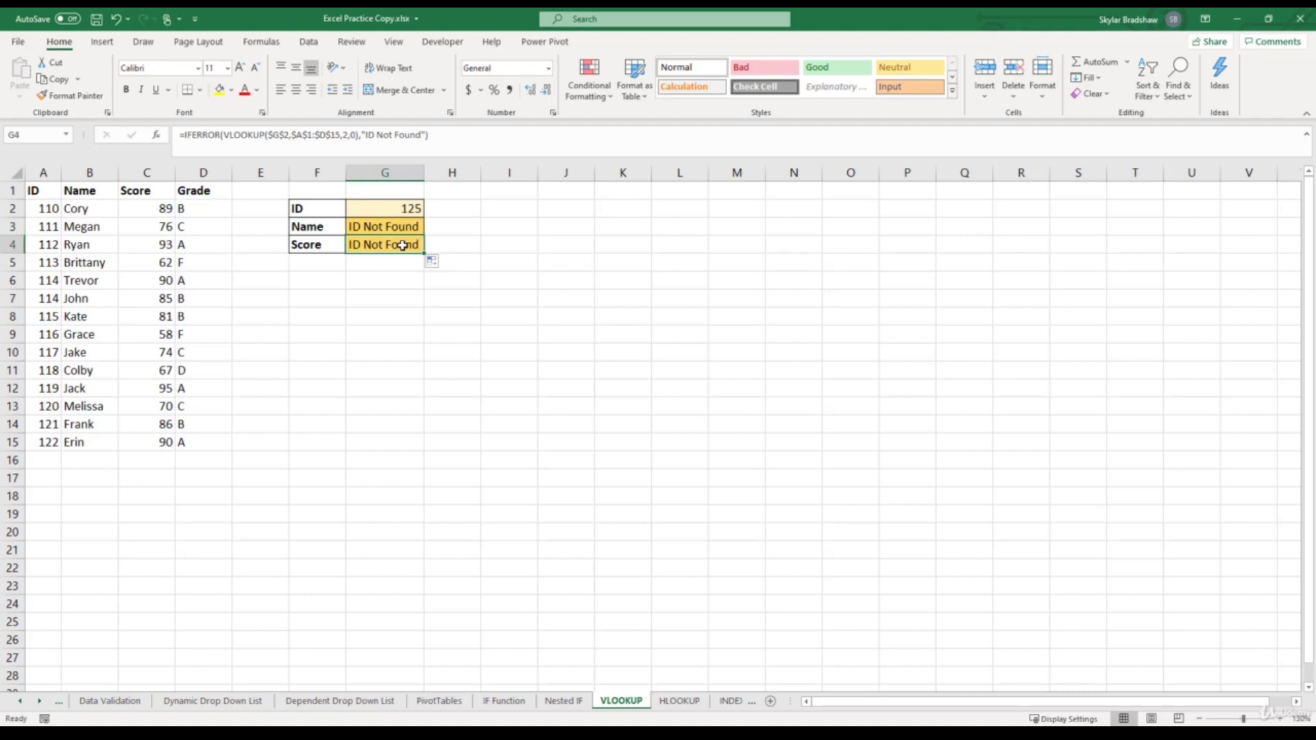
click(346, 135)
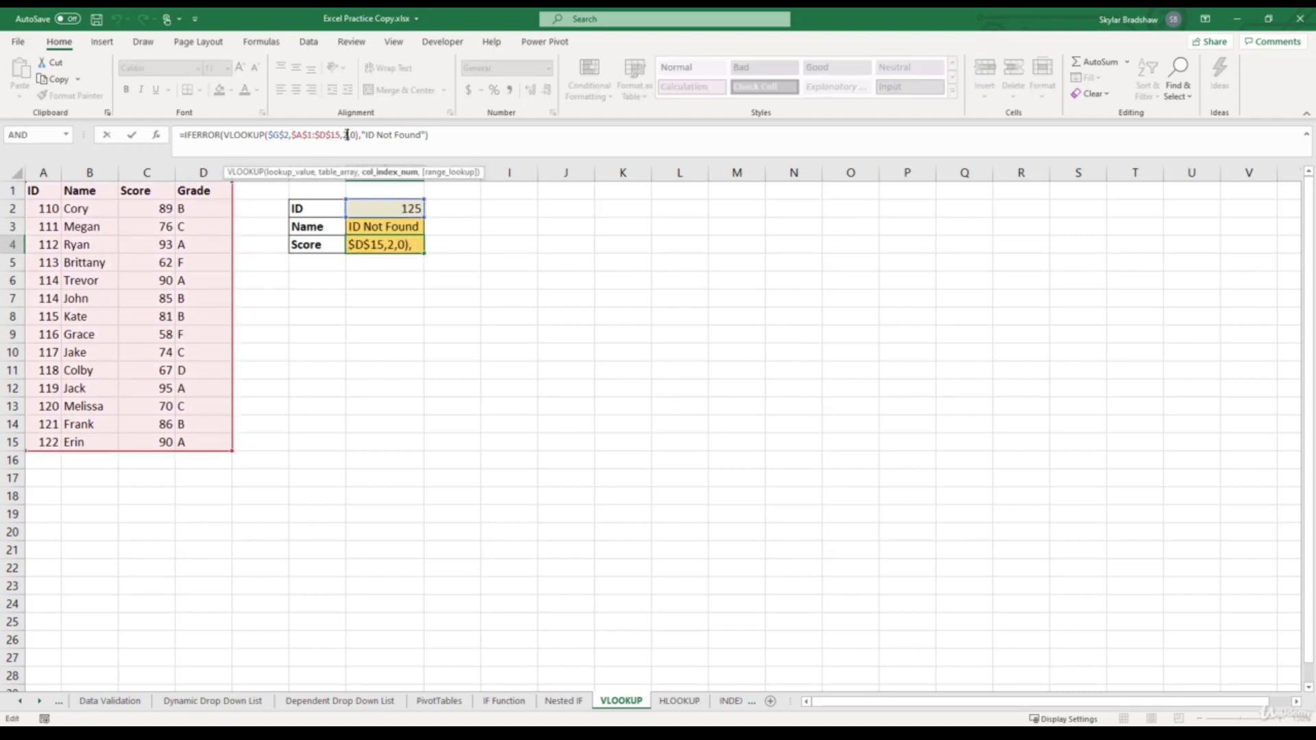
key(BackSpace)
text(3)
key(Return)
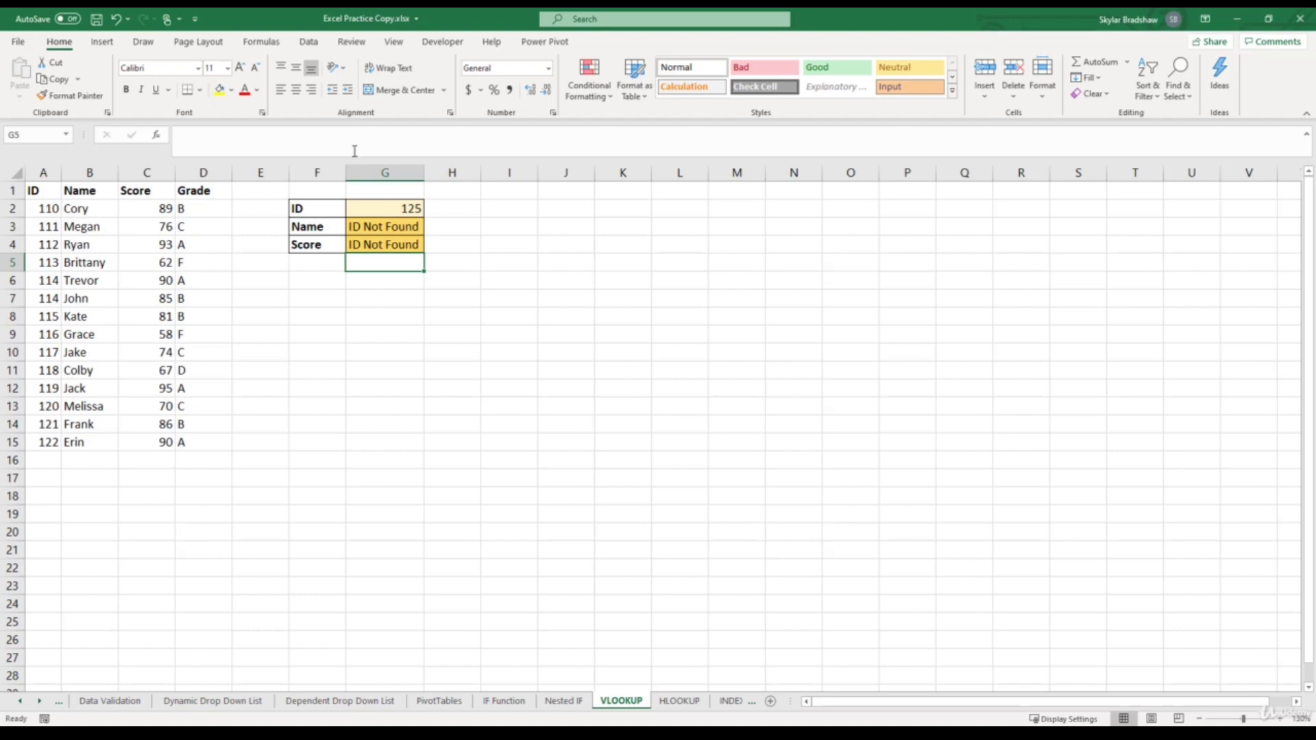
Enter 115 in G2 so the lookups return Kate and 81.
click(372, 206)
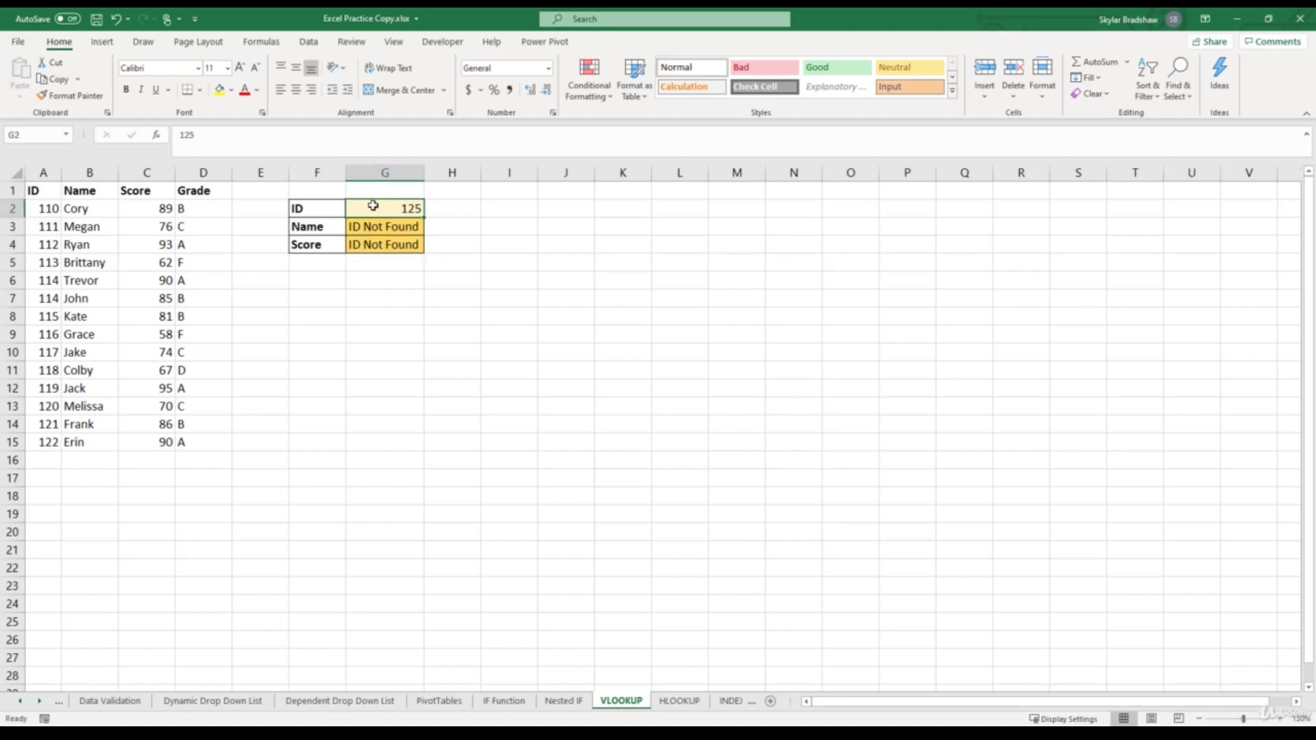
text(115)
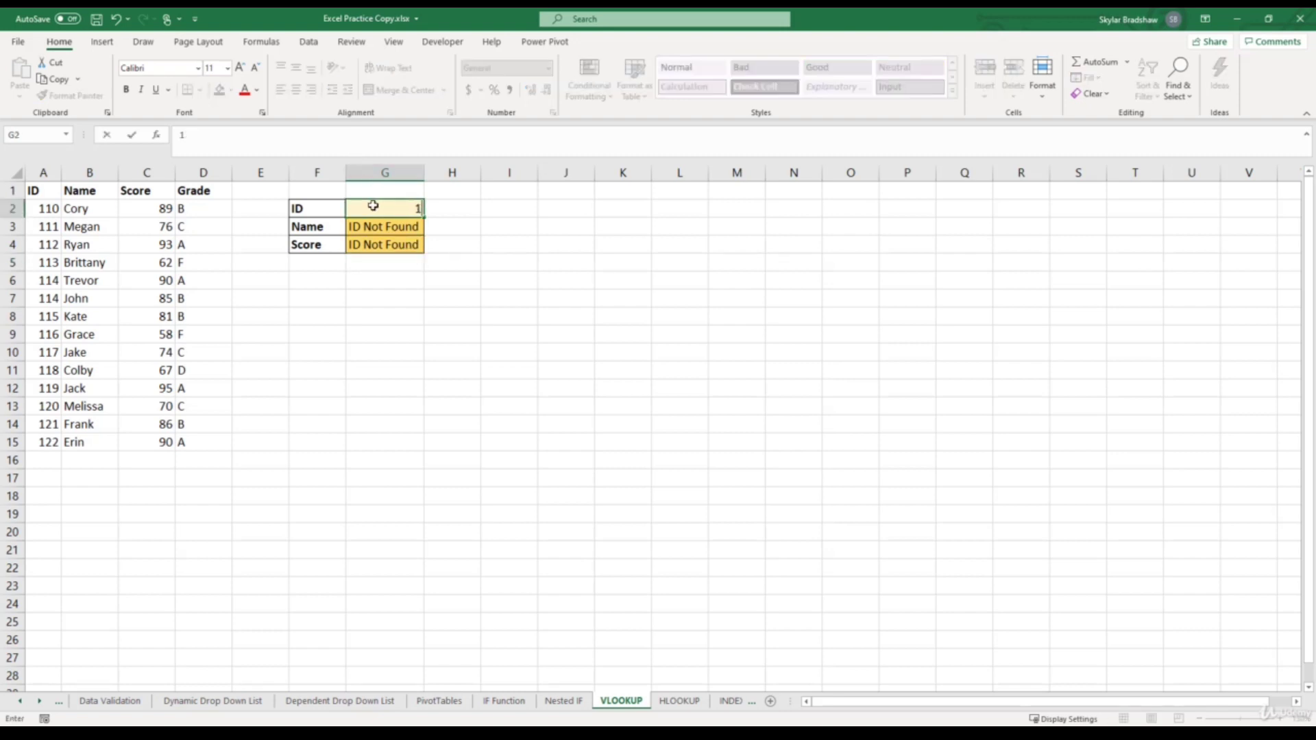
key(Return)
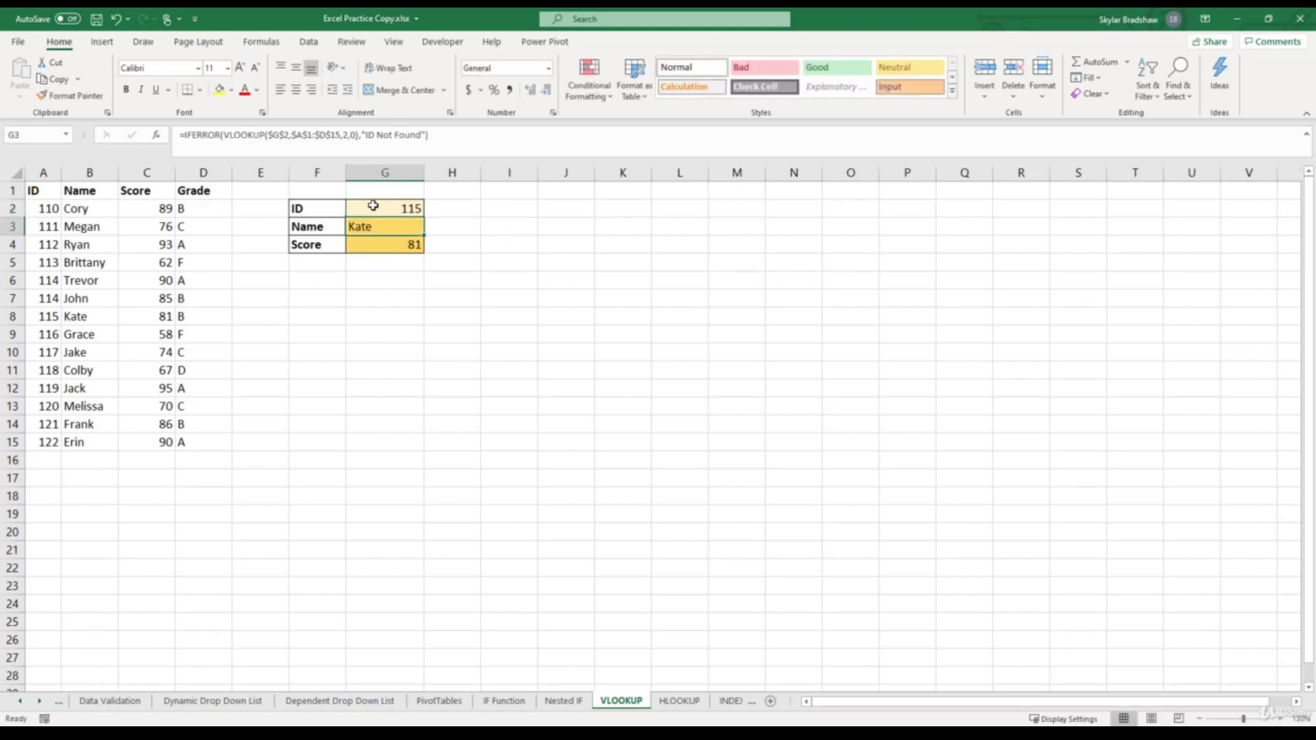